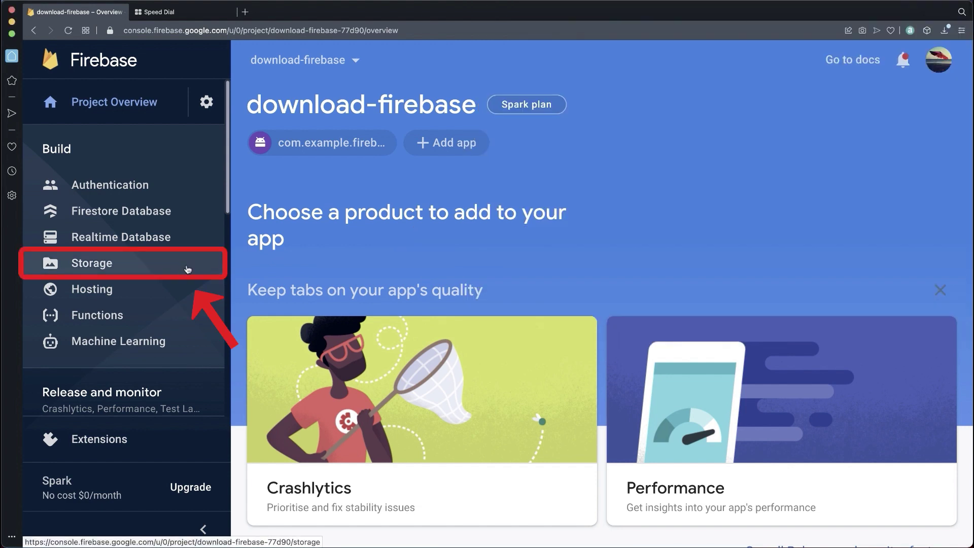
- Start Cloud Storage setup with test-mode rules and the eur3 (europe-west) location
left_click(180, 272)
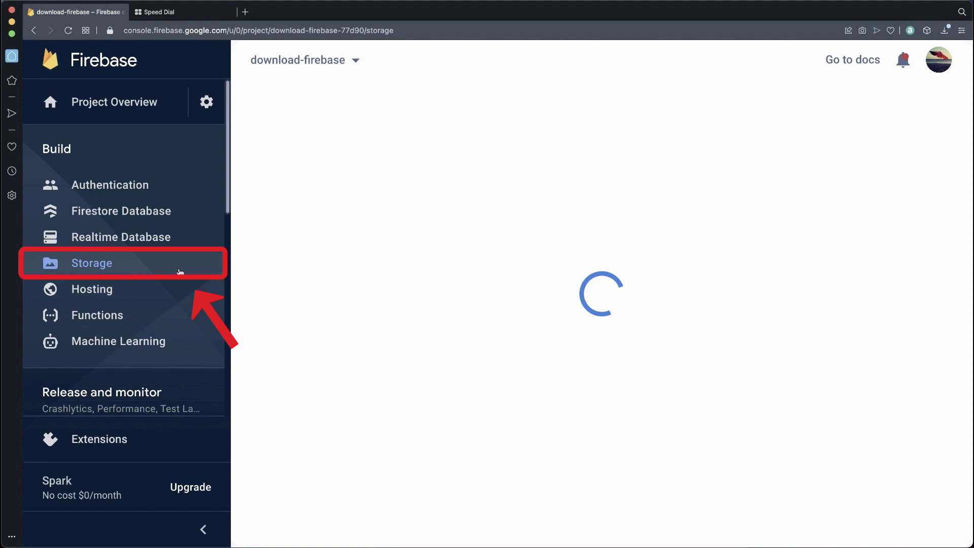
left_click(384, 291)
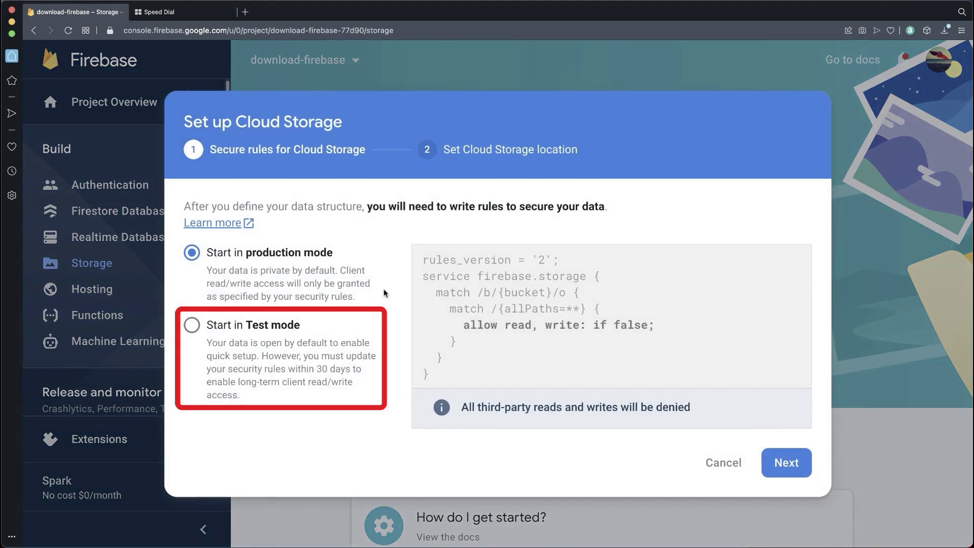
left_click(266, 333)
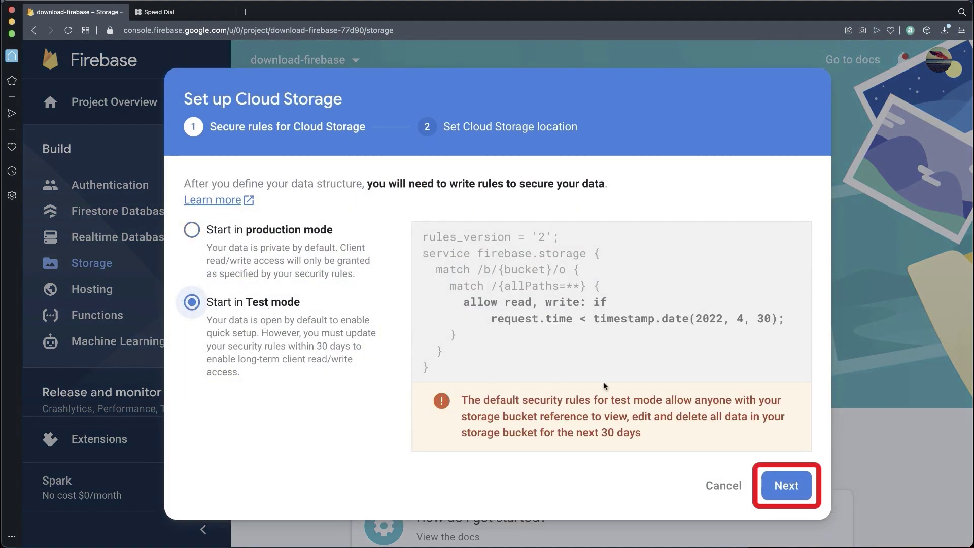
left_click(762, 481)
left_click(418, 403)
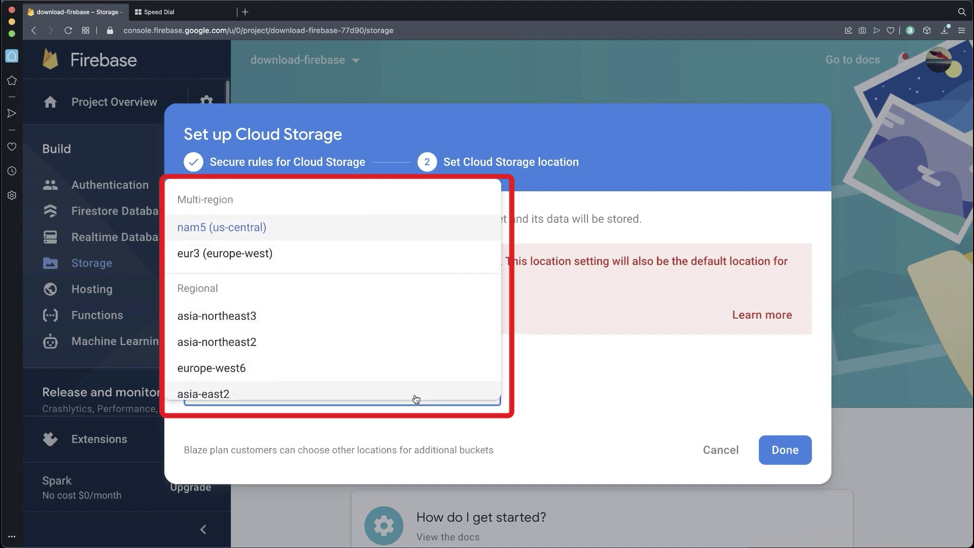
left_click(324, 261)
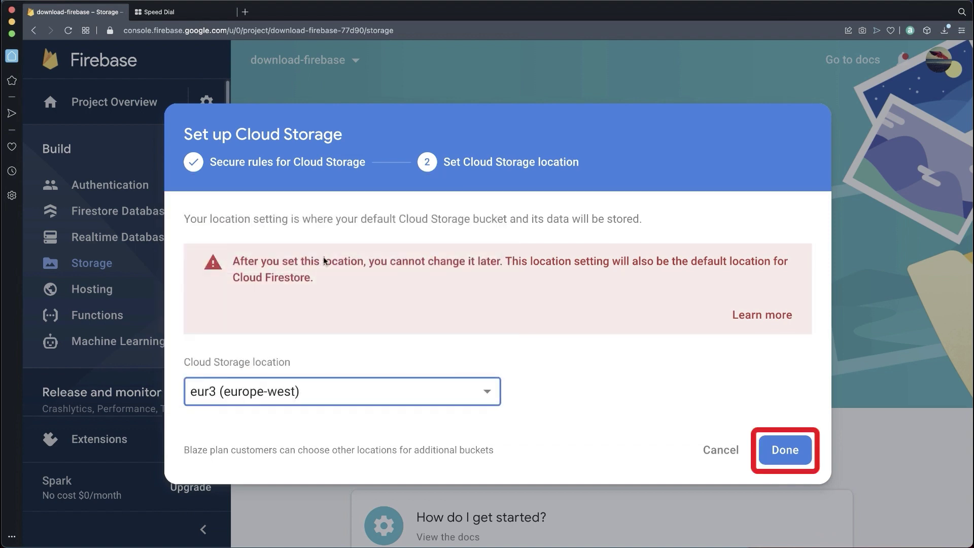
- Create the default bucket, then add a 'files' folder and open it
left_click(782, 449)
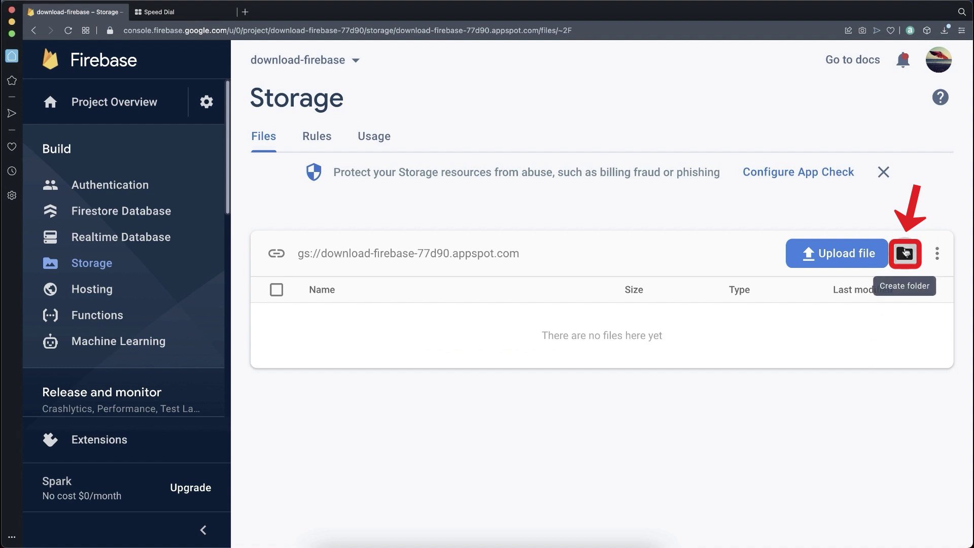
left_click(905, 253)
type("files")
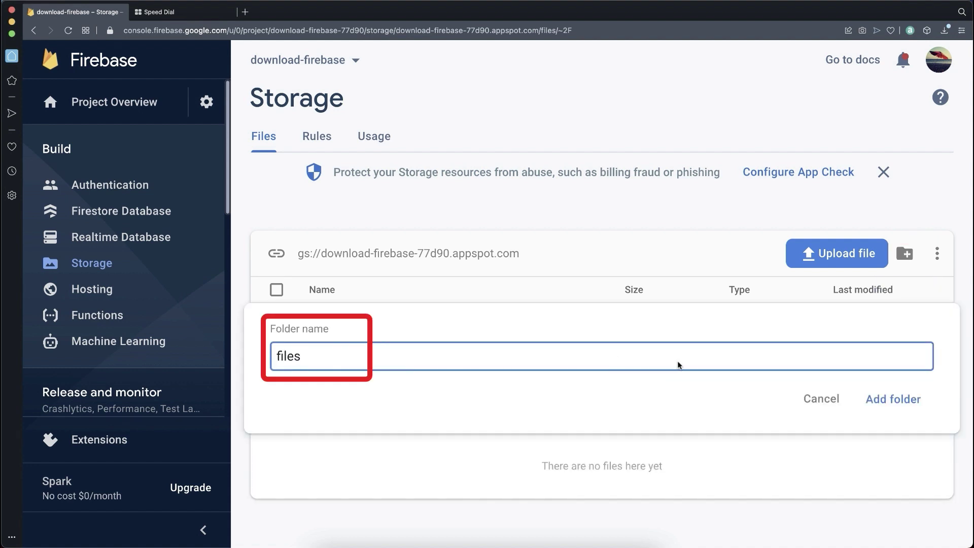
left_click(880, 404)
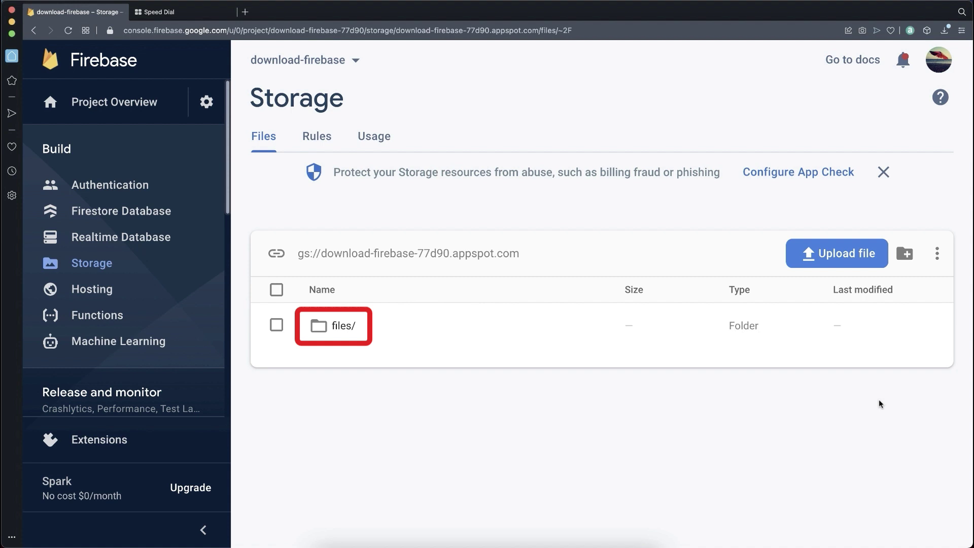
left_click(352, 325)
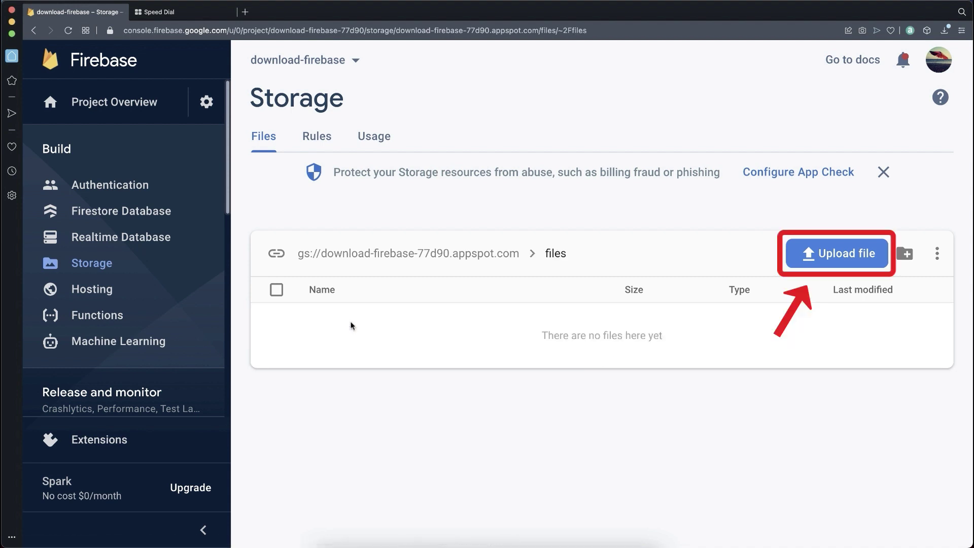
- Upload all eight files, image1.jpg through video4.mp4, into the files folder
left_click(808, 263)
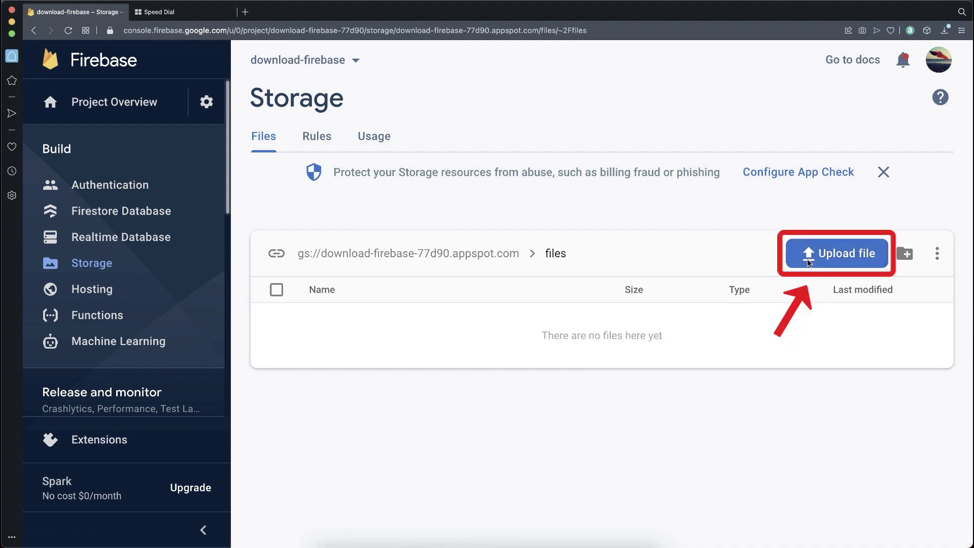
left_click(398, 198)
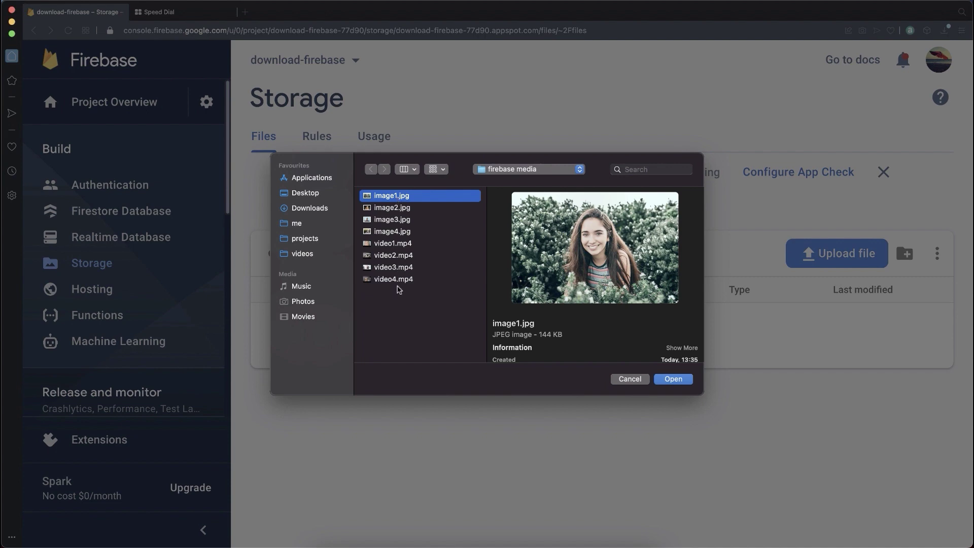
left_click(400, 278, "shift")
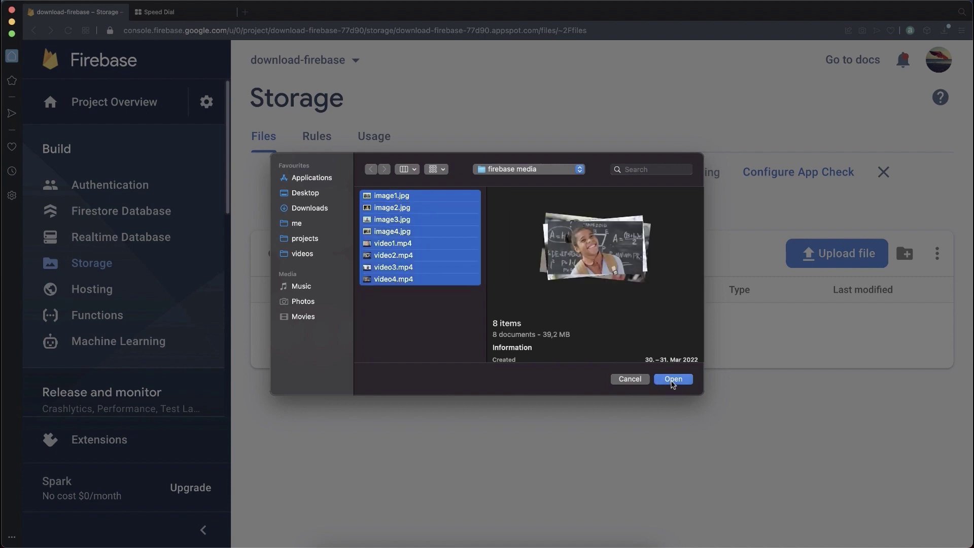
left_click(672, 379)
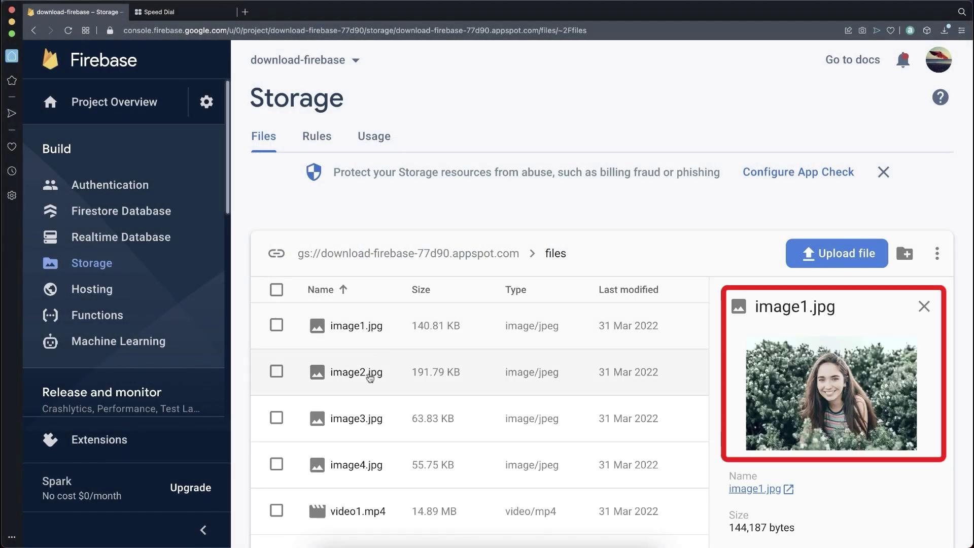
- Preview the details of image2.jpg, image3.jpg, image4.jpg and video1.mp4
left_click(370, 378)
left_click(370, 426)
left_click(370, 465)
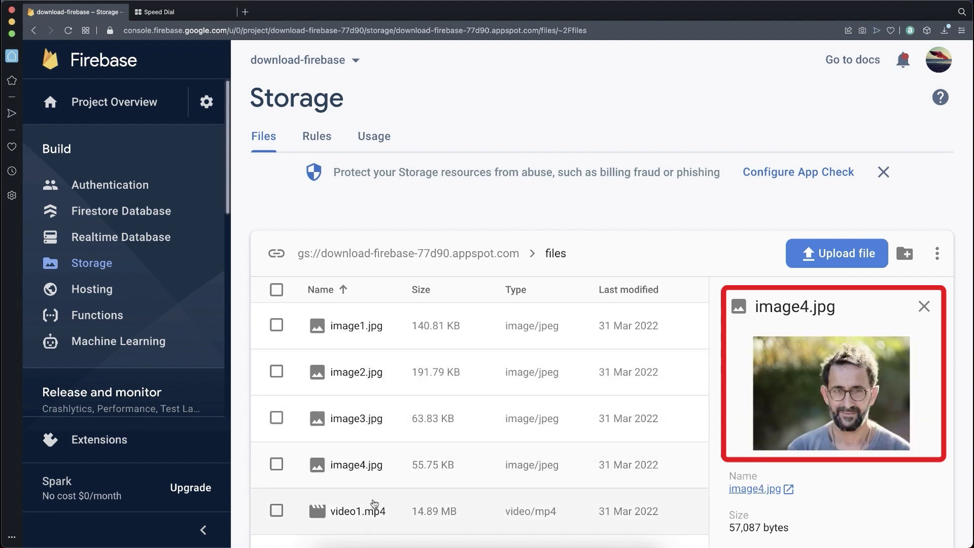
left_click(372, 515)
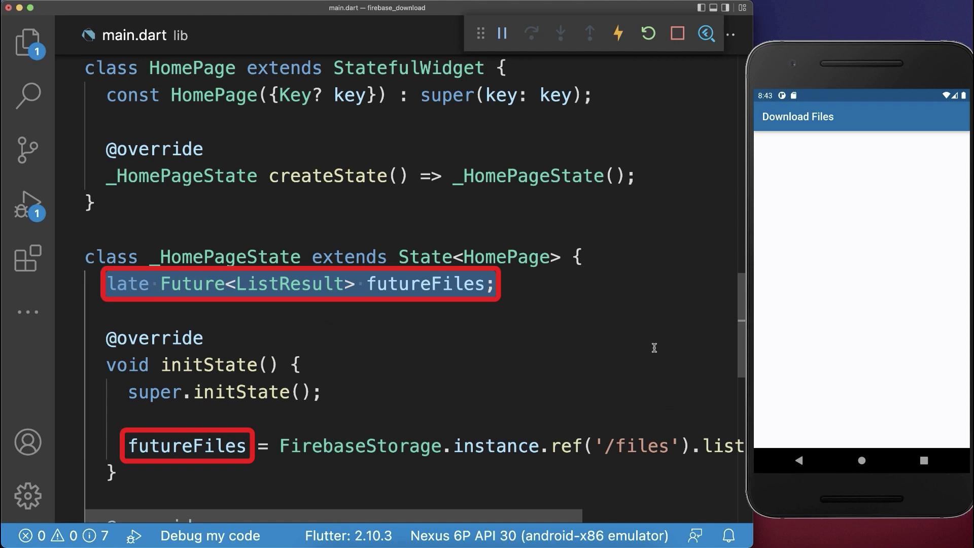
scroll(654, 348, "down", 10)
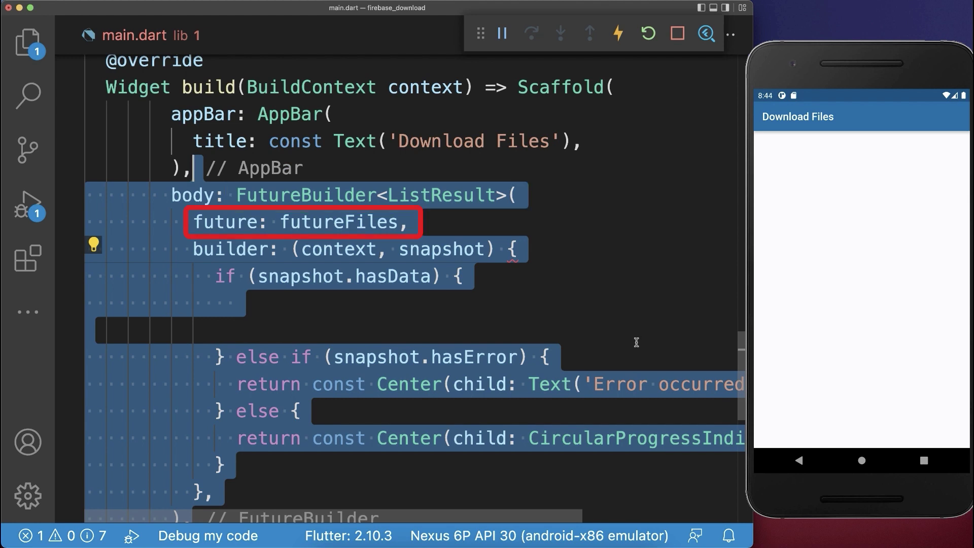
- List snapshot.data!.items in a ListView.builder under hasData and stub downloadFile(Reference ref)
double_click(394, 222)
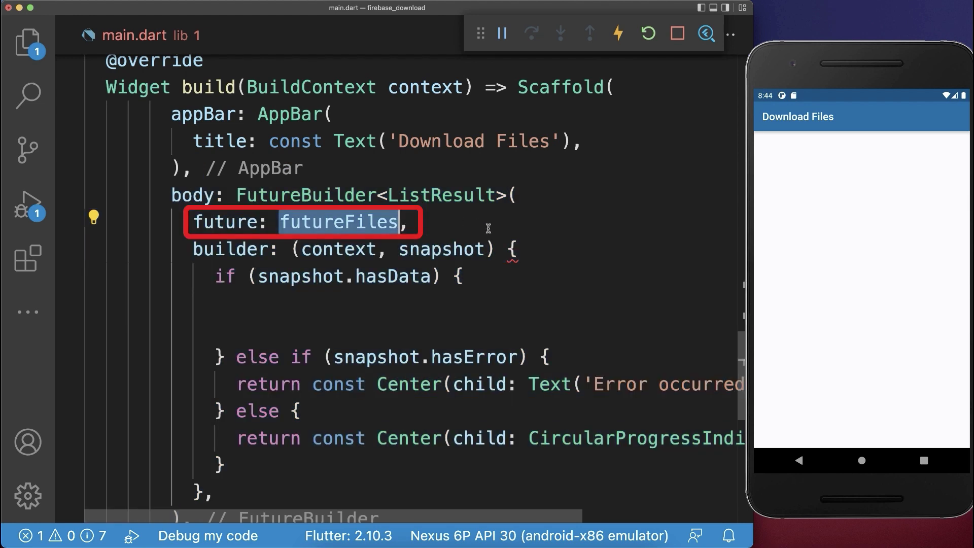
left_click_drag(464, 275, 216, 275)
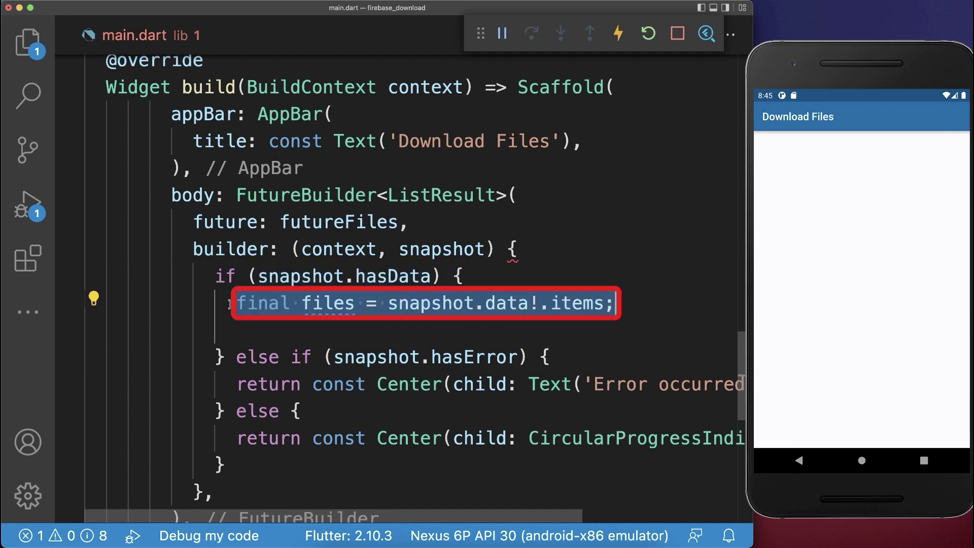
left_click(334, 303)
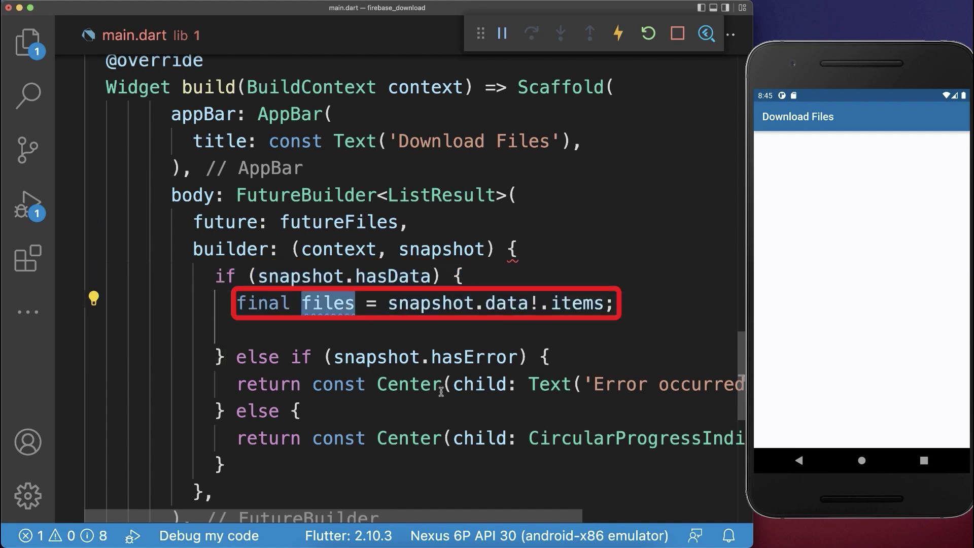
scroll(637, 383, "down", 5)
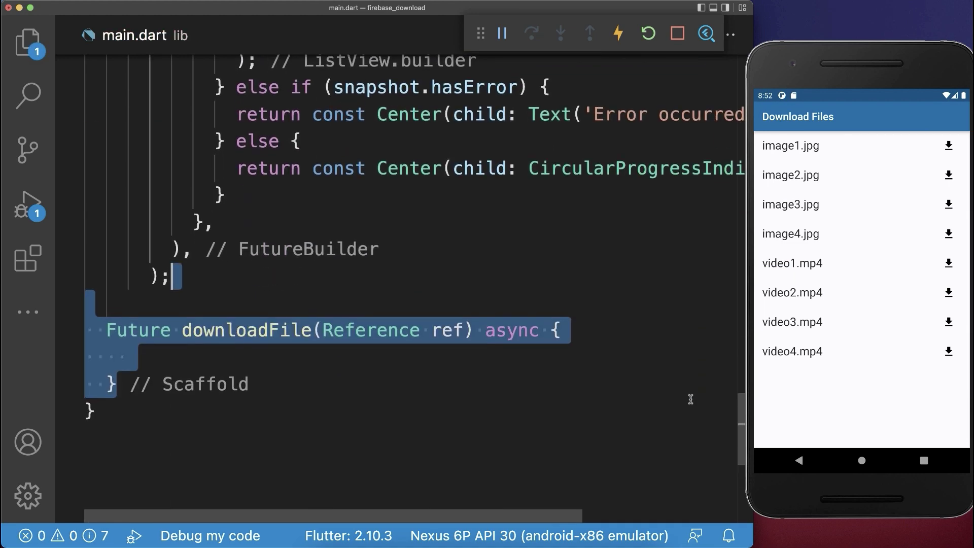
- Have downloadFile save to the documents directory with a Downloaded snackbar, testing on image1.jpg
left_click_drag(320, 280, 465, 281)
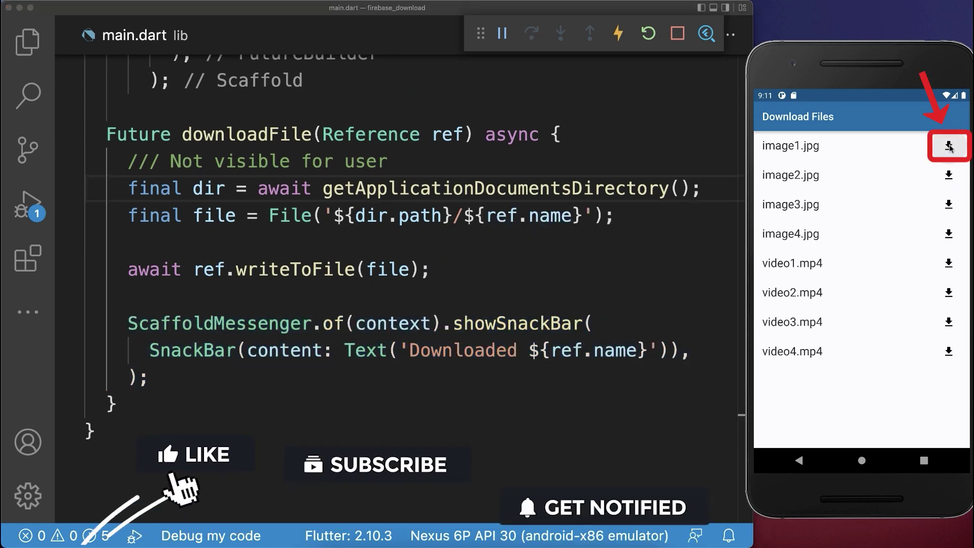
left_click(949, 147)
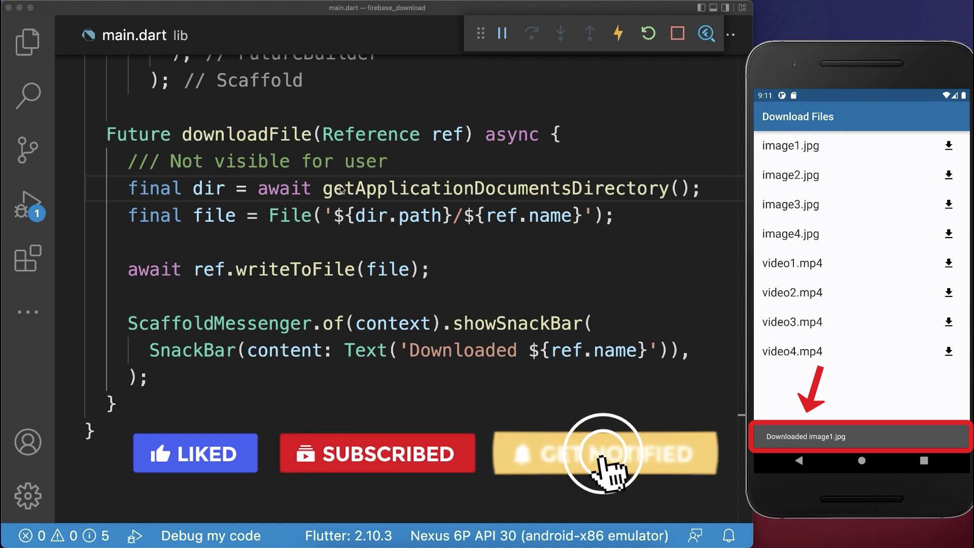
left_click_drag(322, 190, 694, 194)
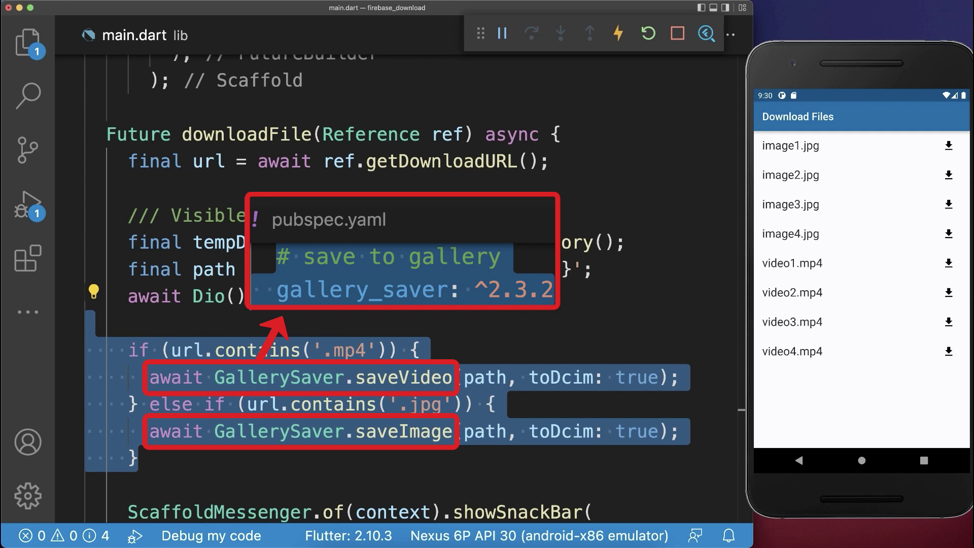
- Download image1.jpg, image2.jpg and video1.mp4, then check them in the phone's photo gallery
left_click(948, 144)
left_click(949, 177)
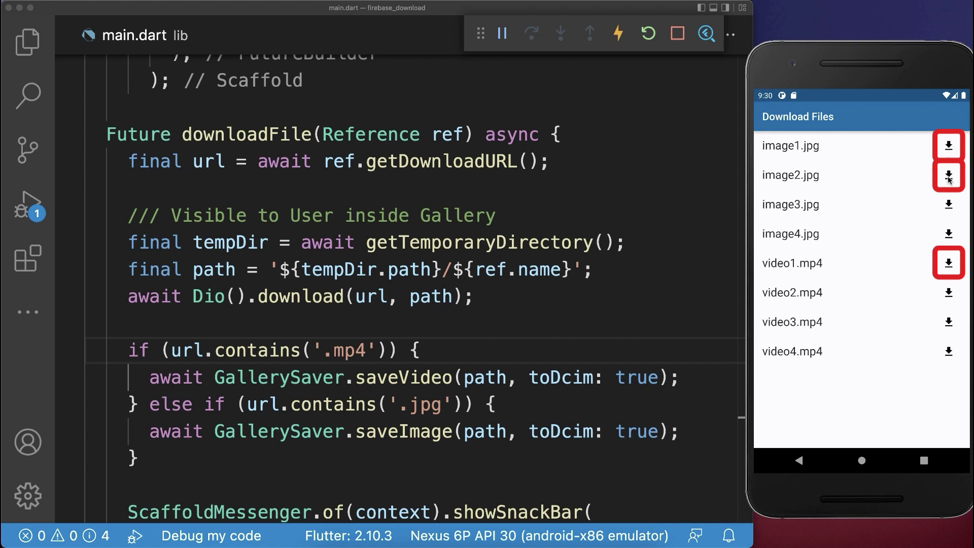
left_click(948, 265)
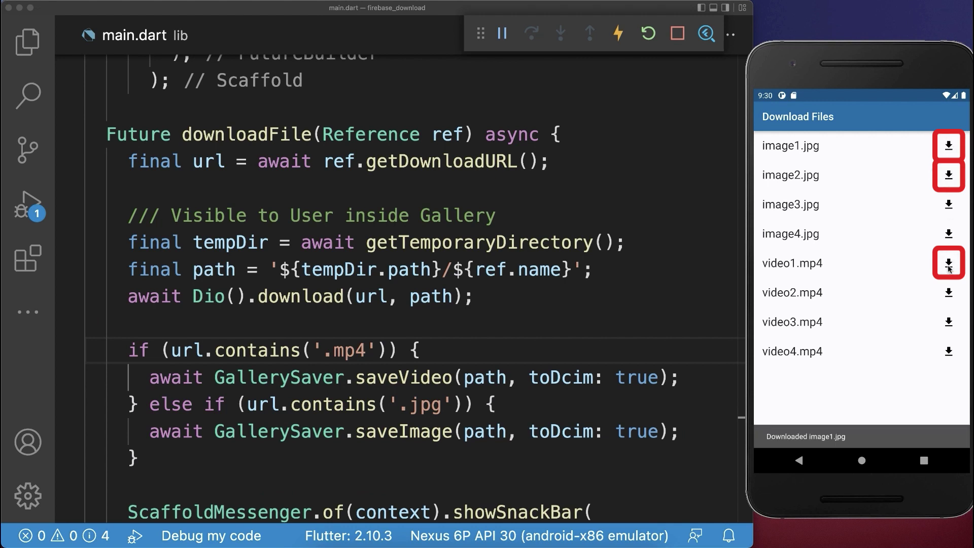
left_click(861, 461)
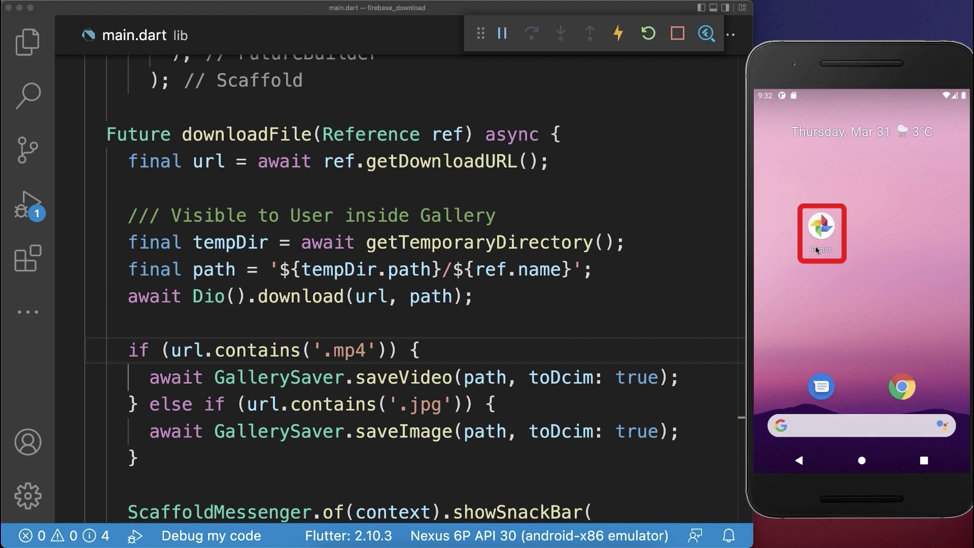
left_click(821, 228)
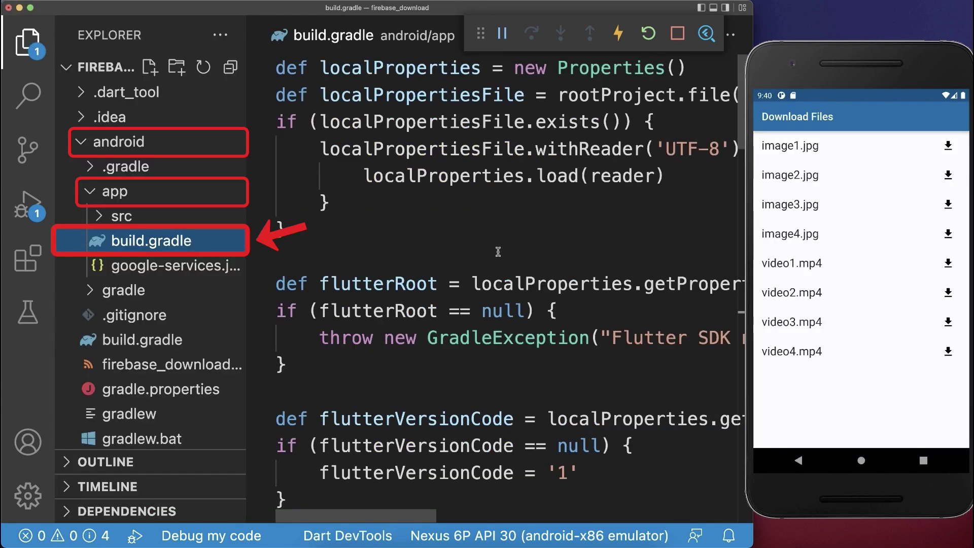
scroll(498, 251, "down", 2)
scroll(498, 251, "down", 5)
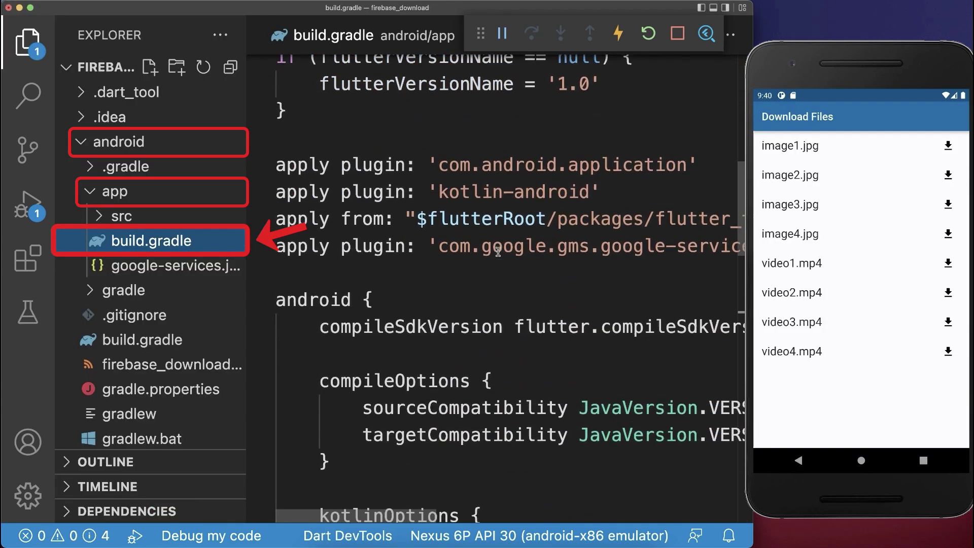
scroll(498, 251, "down", 3)
scroll(498, 251, "down", 2)
scroll(498, 251, "down", 3)
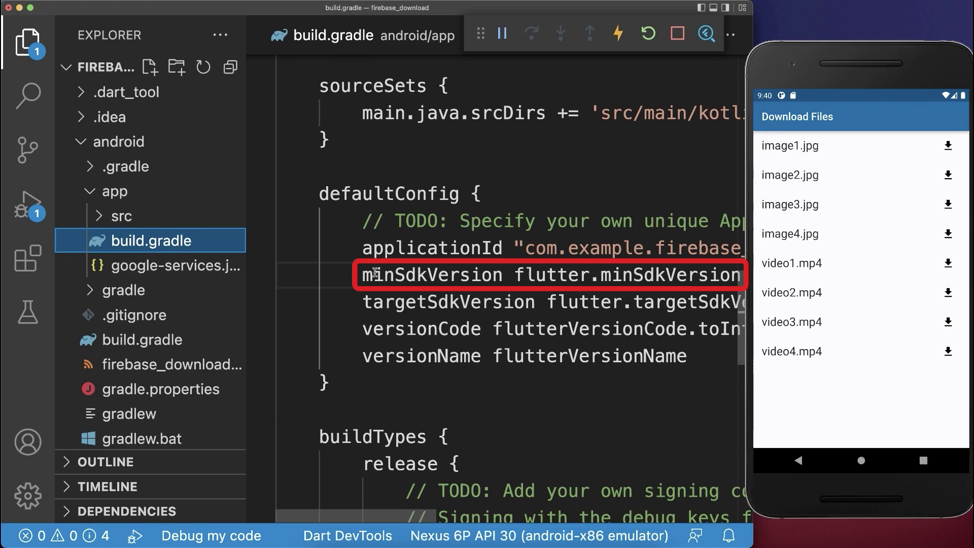
left_click_drag(363, 275, 742, 274)
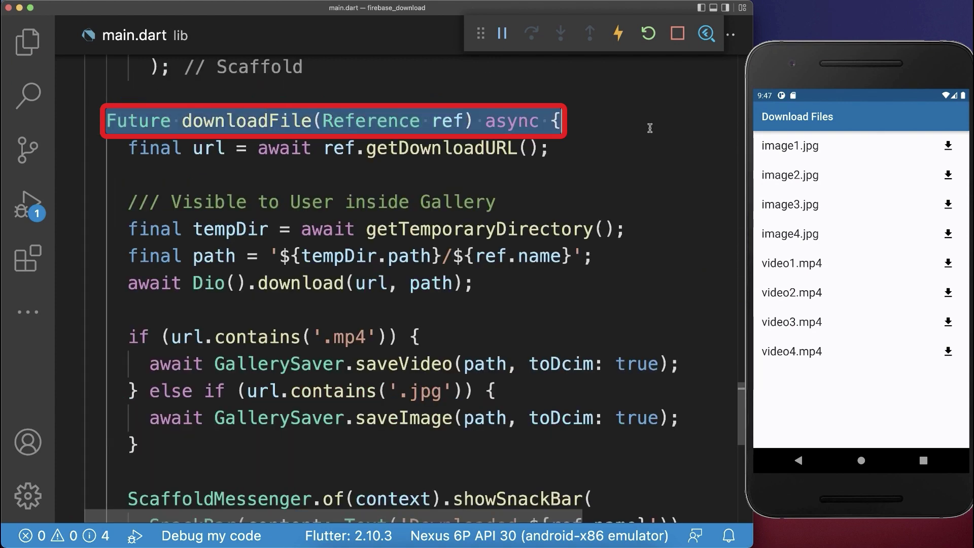
- Add onReceiveProgress updating downloadProgress[index] and a LinearProgressIndicator subtitle per file
left_click_drag(127, 283, 670, 287)
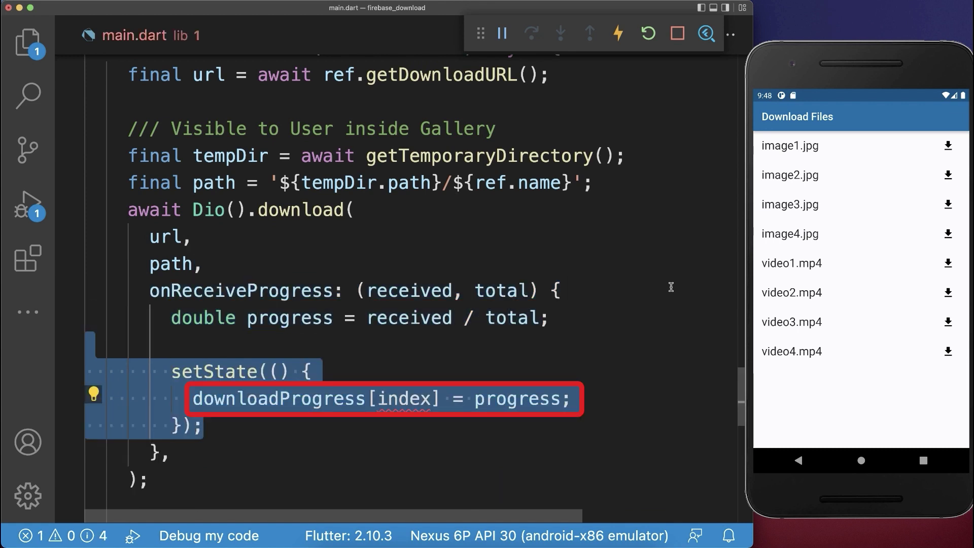
double_click(405, 399)
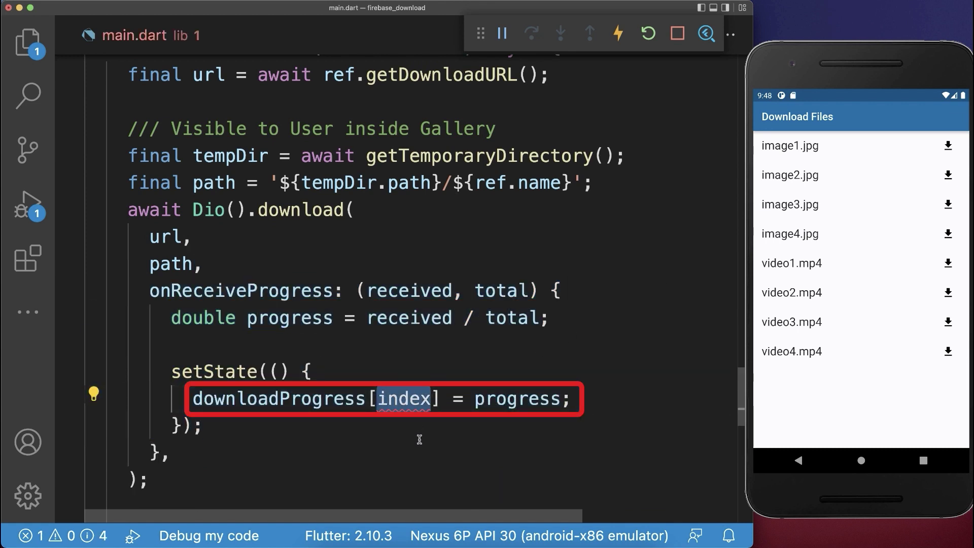
scroll(419, 439, "up", 2)
scroll(420, 439, "up", 5)
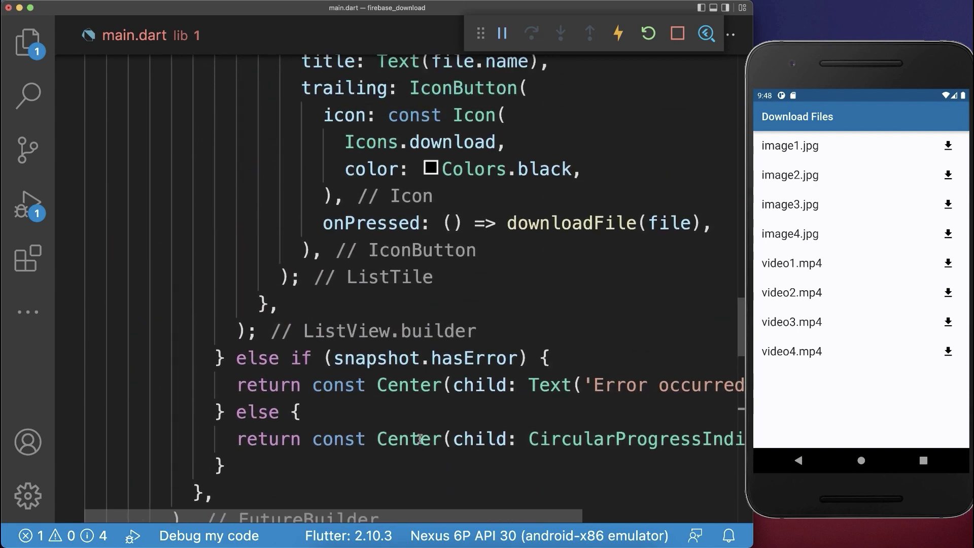
scroll(420, 439, "up", 4)
scroll(420, 439, "up", 1)
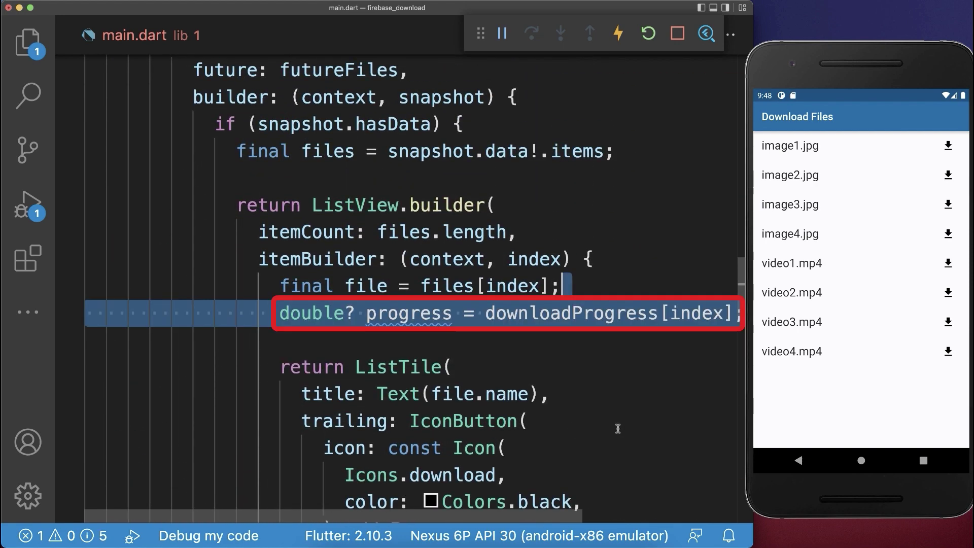
double_click(621, 314)
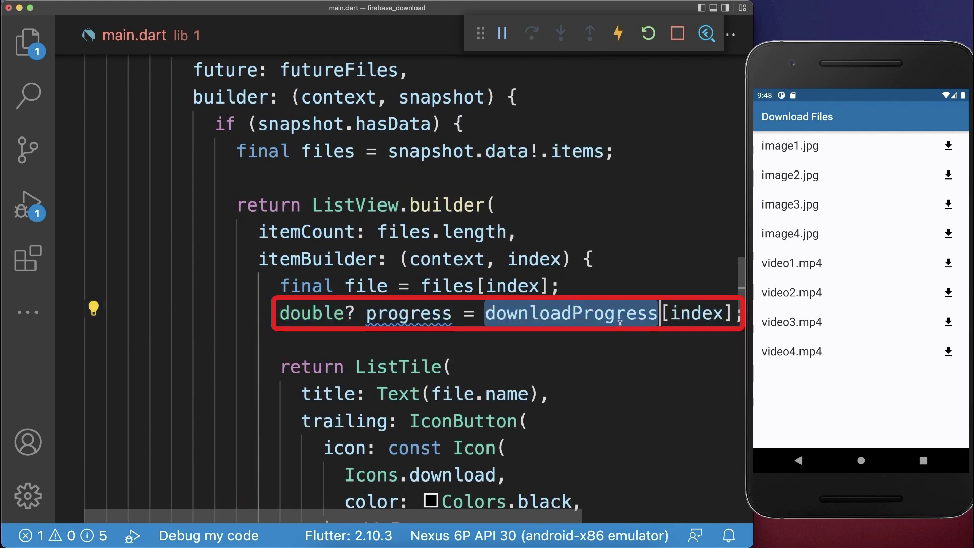
left_click(376, 313)
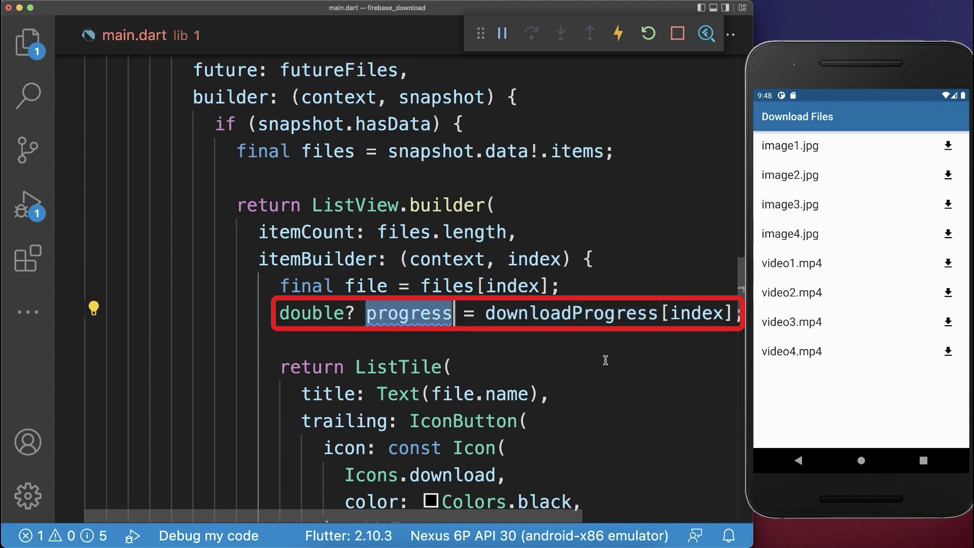
scroll(606, 360, "down", 5)
scroll(606, 360, "down", 2)
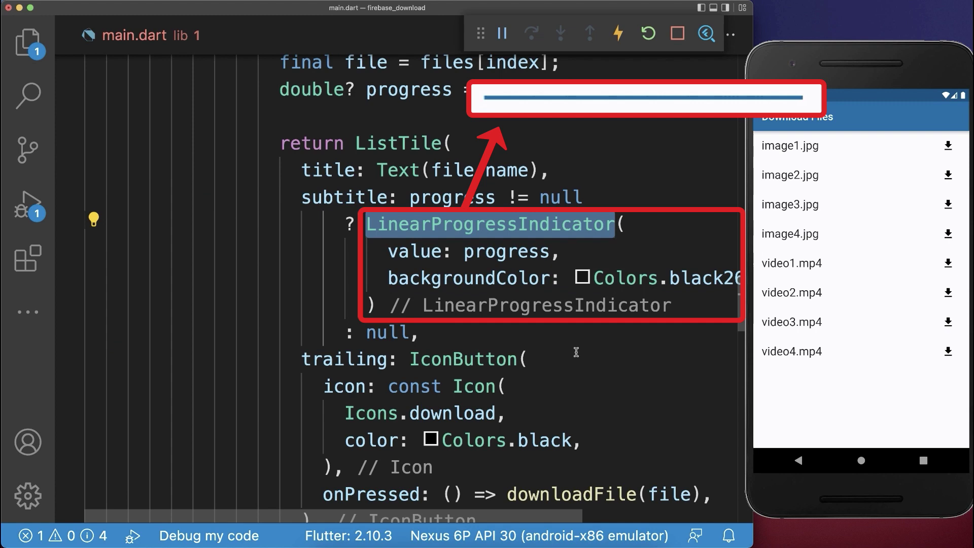
- Pass the itemBuilder index into downloadFile and add an int index parameter
left_click_drag(385, 251, 561, 251)
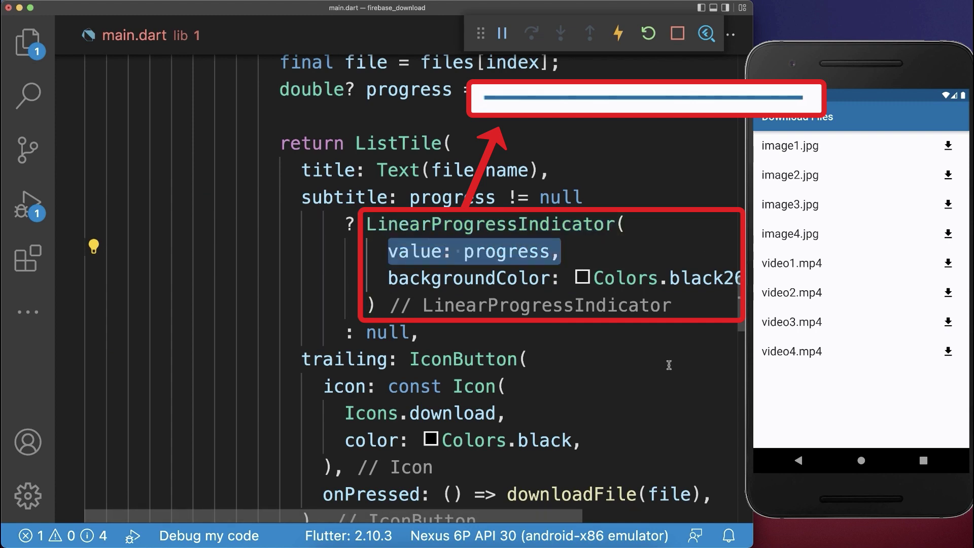
scroll(668, 364, "up", 1)
scroll(669, 364, "up", 7)
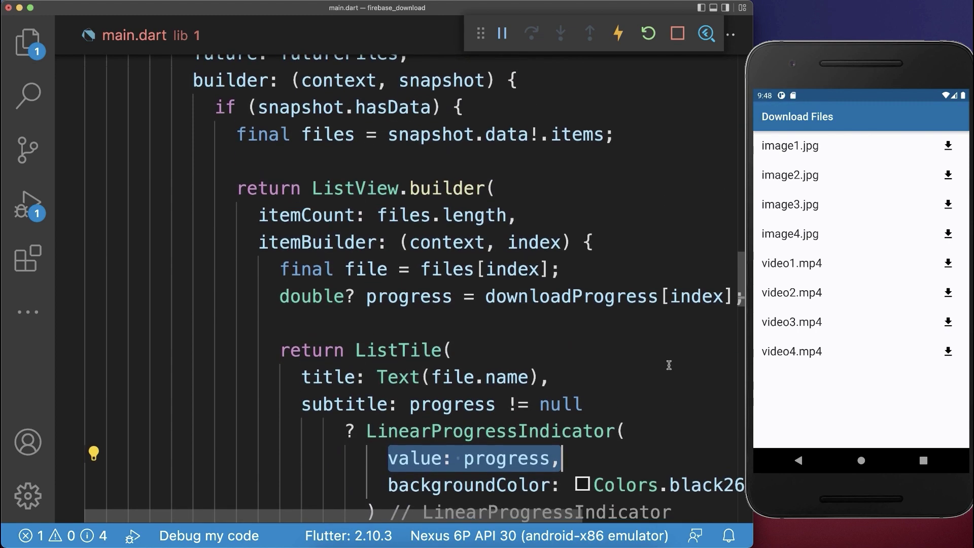
double_click(534, 242)
scroll(637, 370, "down", 6)
scroll(638, 371, "down", 5)
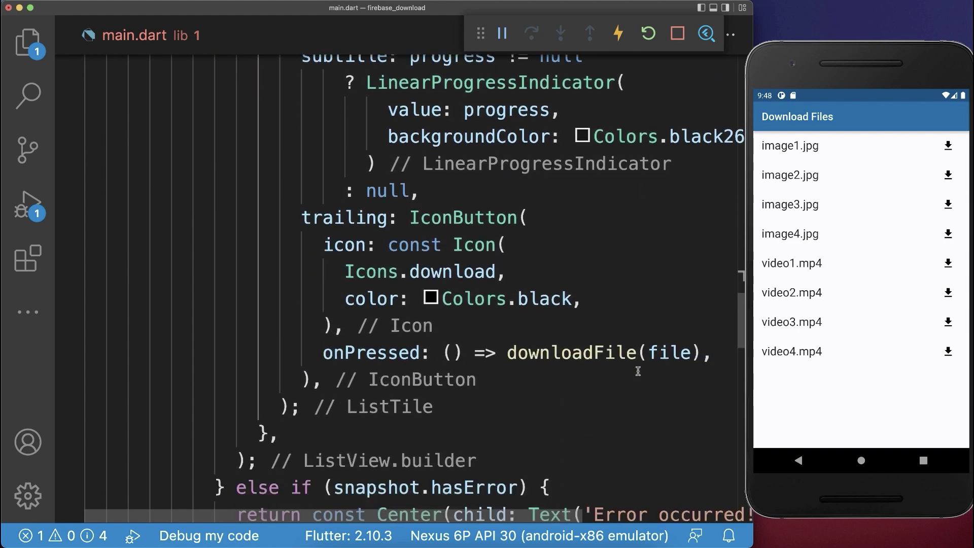
scroll(638, 371, "down", 3)
left_click(648, 312)
type("index,")
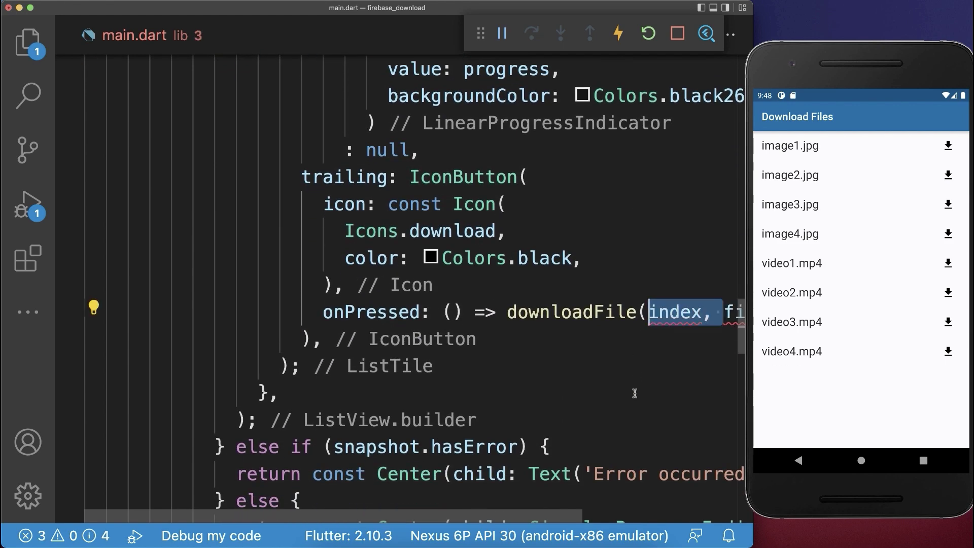
scroll(634, 393, "down", 3)
scroll(634, 393, "down", 10)
scroll(634, 393, "down", 5)
type("int index, Reference ref) async {")
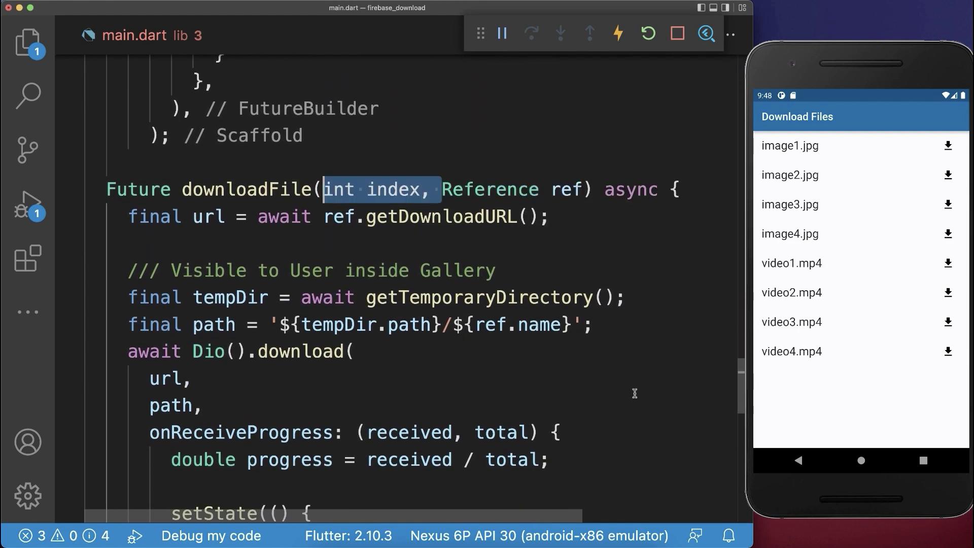
scroll(634, 394, "down", 4)
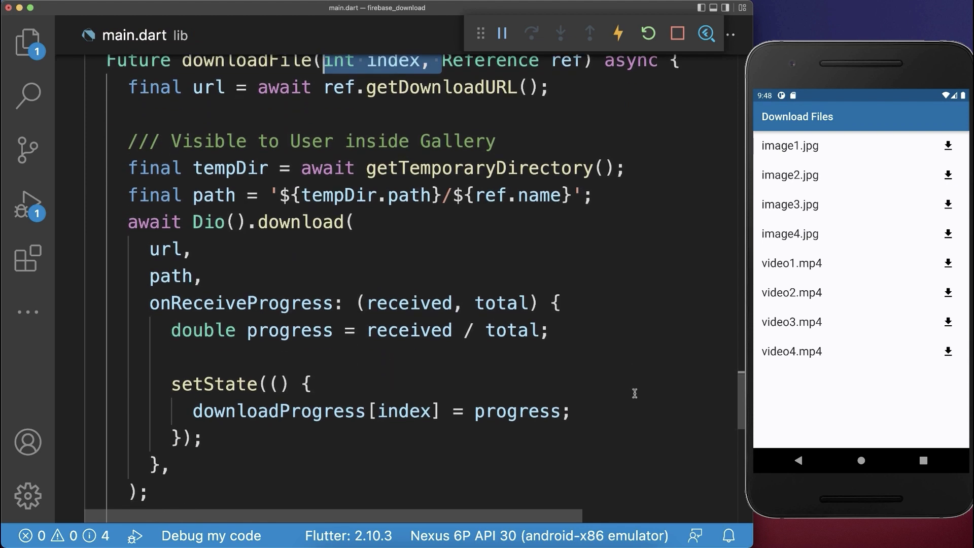
double_click(384, 412)
- Download image1.jpg, image2.jpg and image3.jpg in the running app to watch their progress bars
left_click(932, 163)
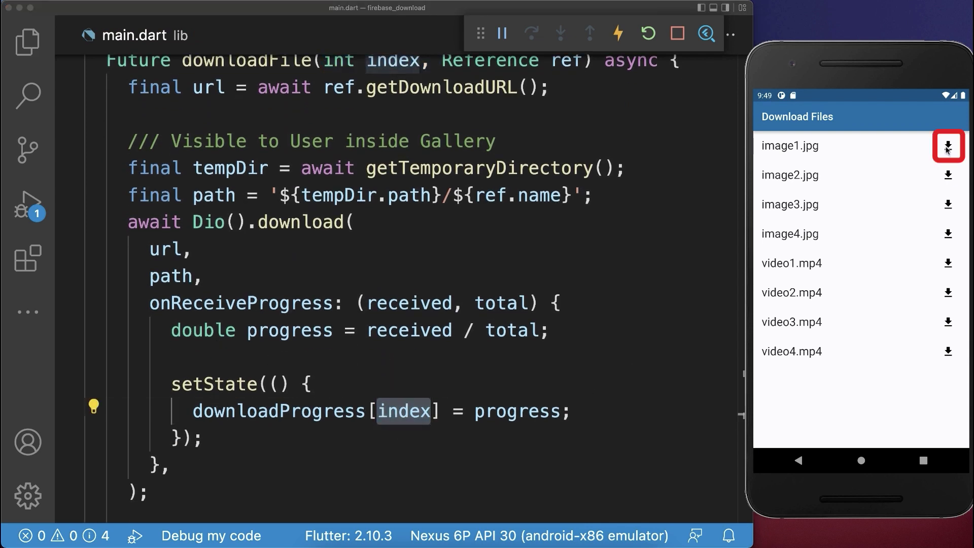
left_click(946, 147)
left_click(947, 178)
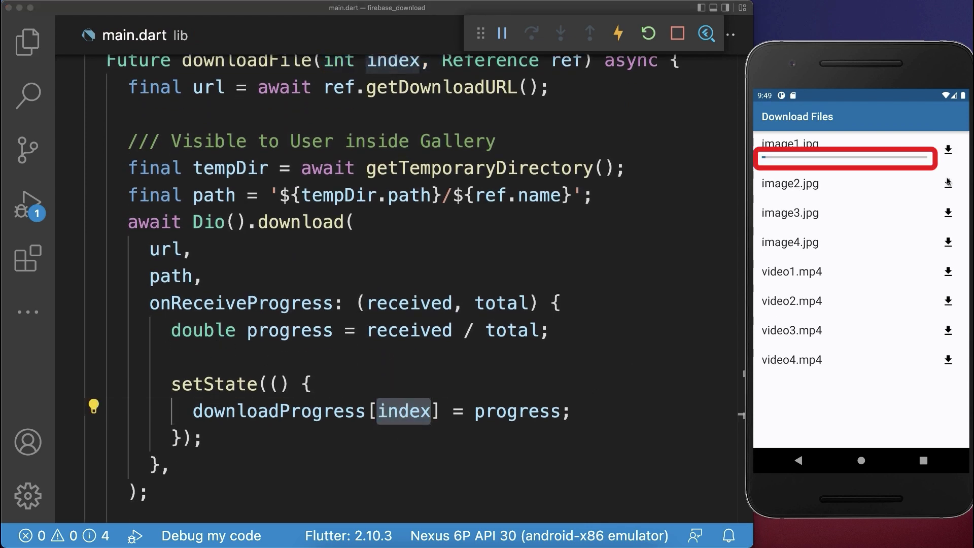
left_click(947, 223)
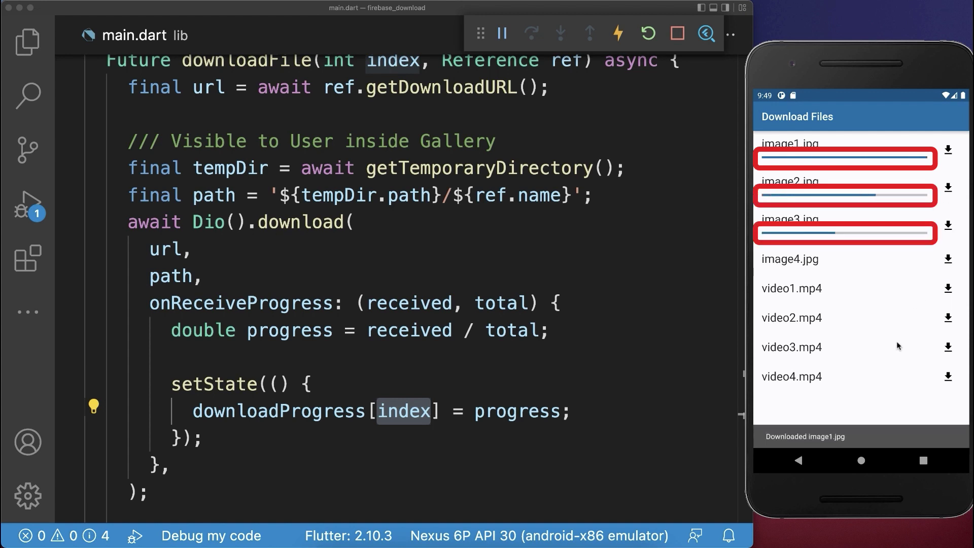